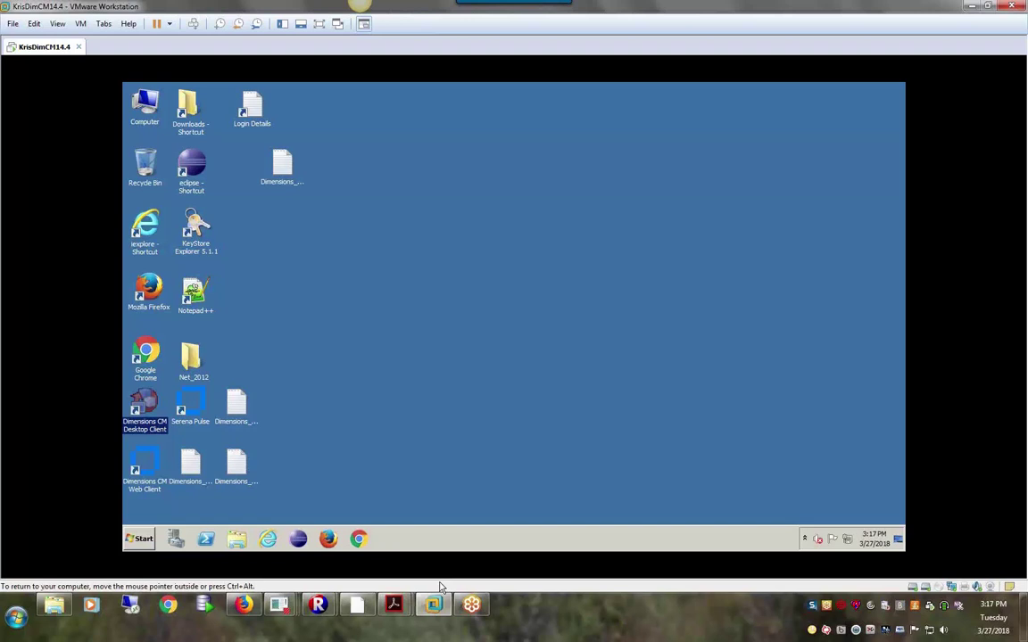
# - Start Eclipse and leave its workspace selection dialog
pyautogui.click(298, 539)
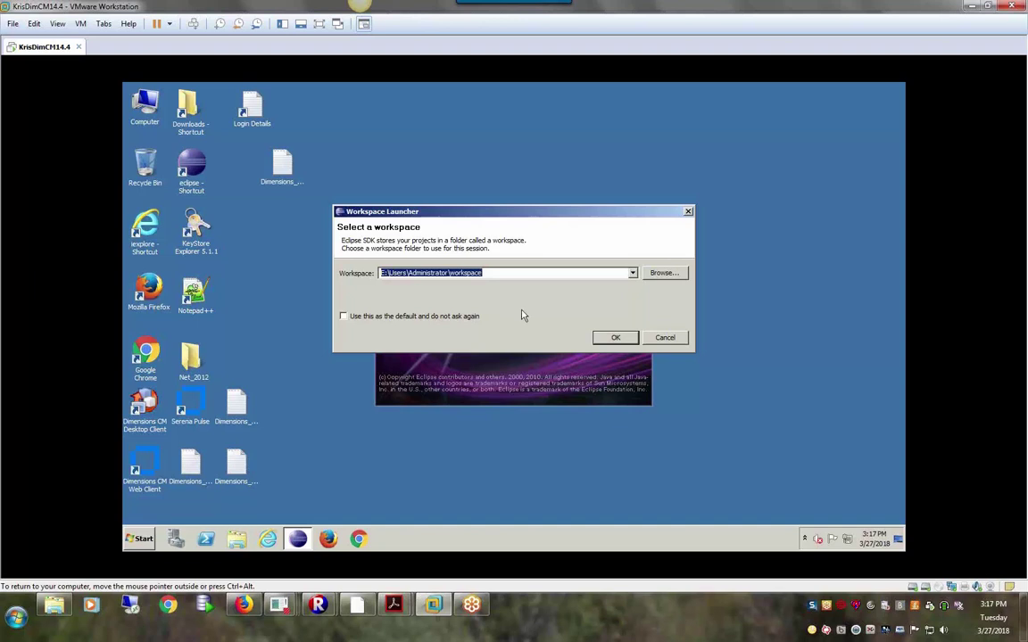
pyautogui.click(610, 337)
# - Run setup-windows from the dimensions_cm_14.4_eclipse archive on the E: drive
pyautogui.click(237, 539)
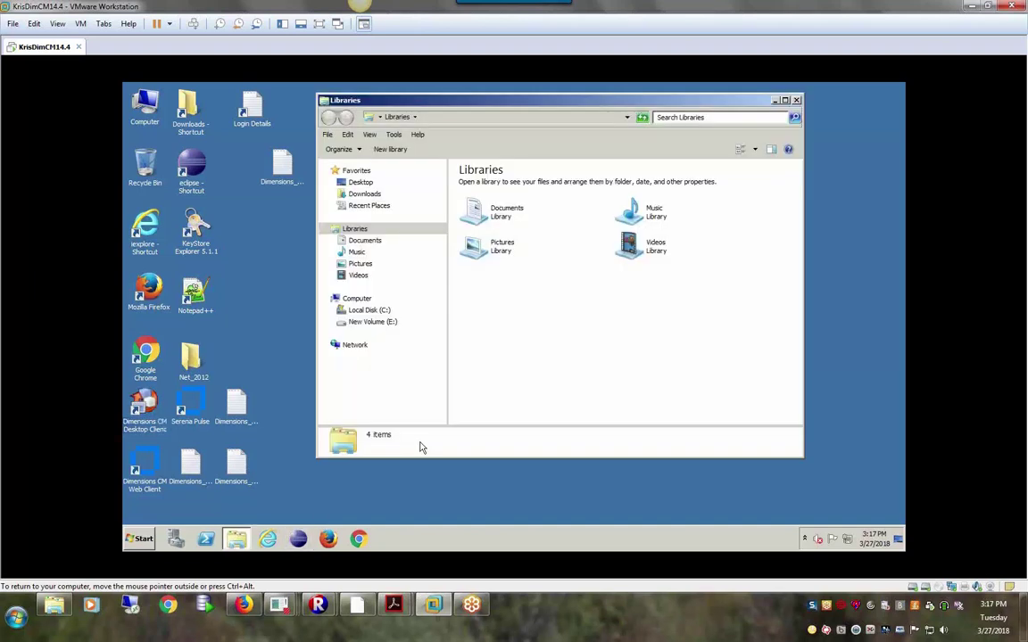
pyautogui.click(372, 322)
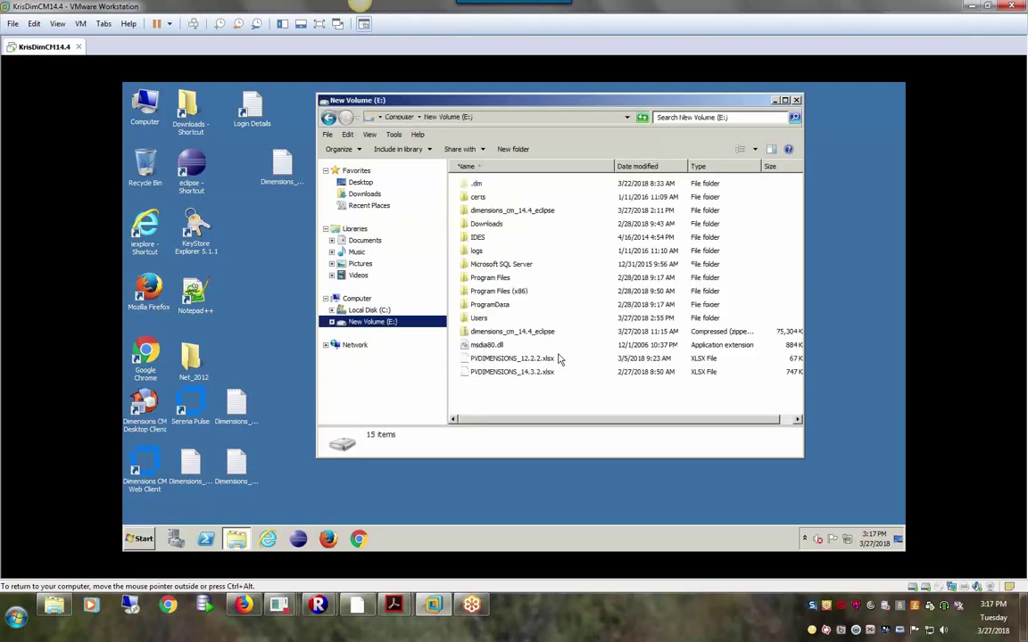
pyautogui.doubleClick(526, 332)
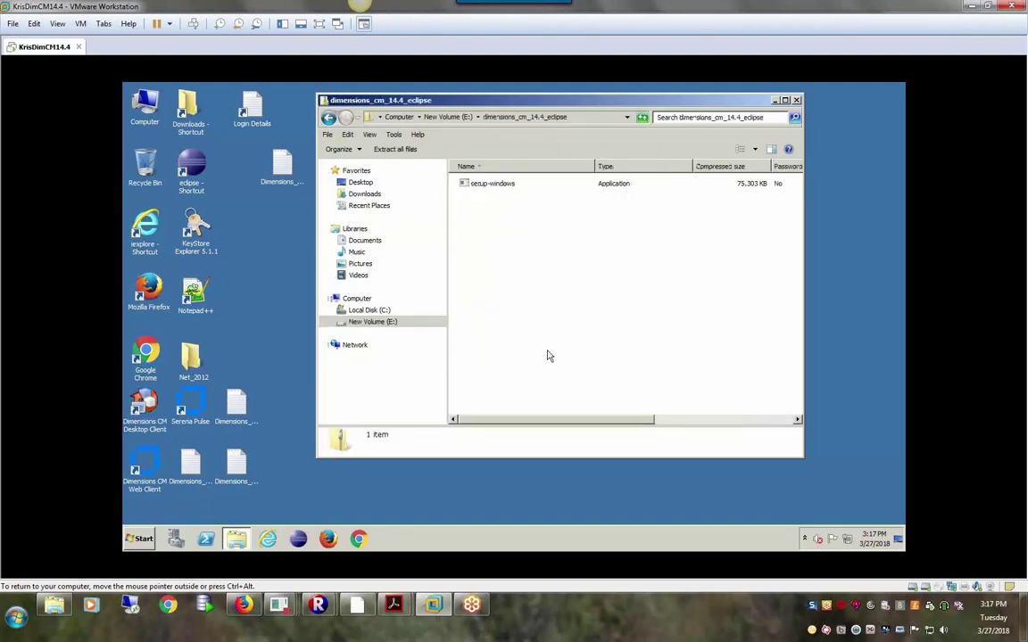
pyautogui.click(509, 185)
pyautogui.rightClick(509, 186)
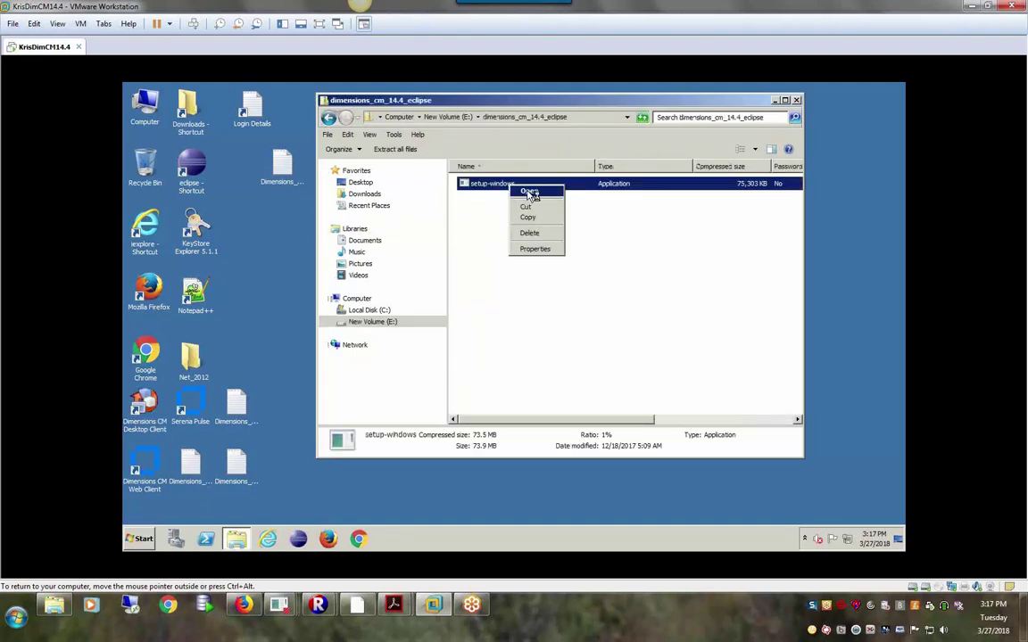
pyautogui.click(529, 192)
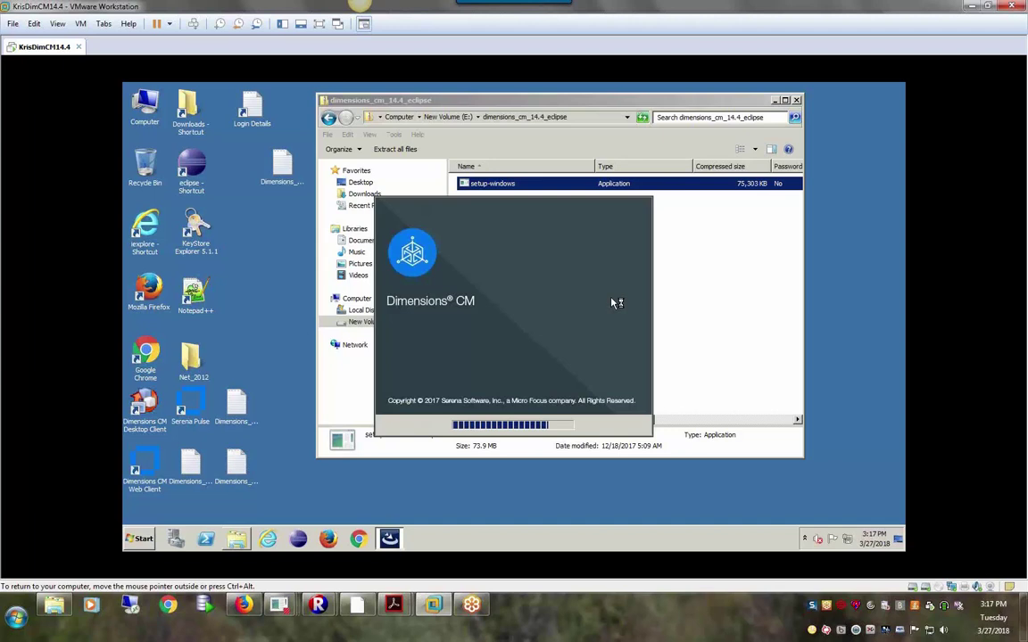
# - Accept the installer's license agreement, keeping the Typical install set and the default installation folder
pyautogui.click(669, 432)
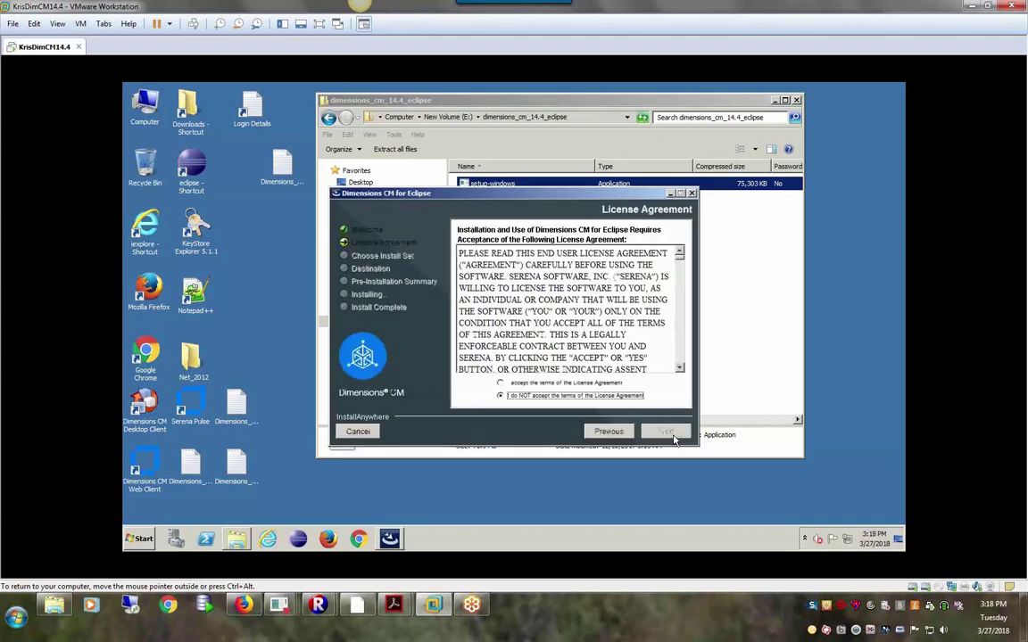
pyautogui.click(580, 384)
pyautogui.click(660, 432)
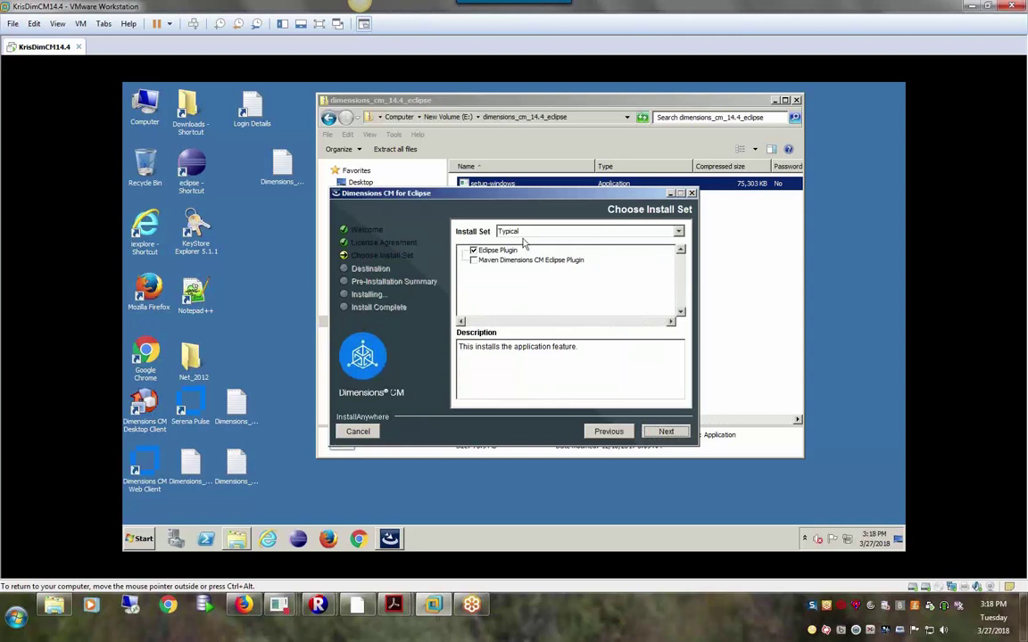
pyautogui.click(671, 435)
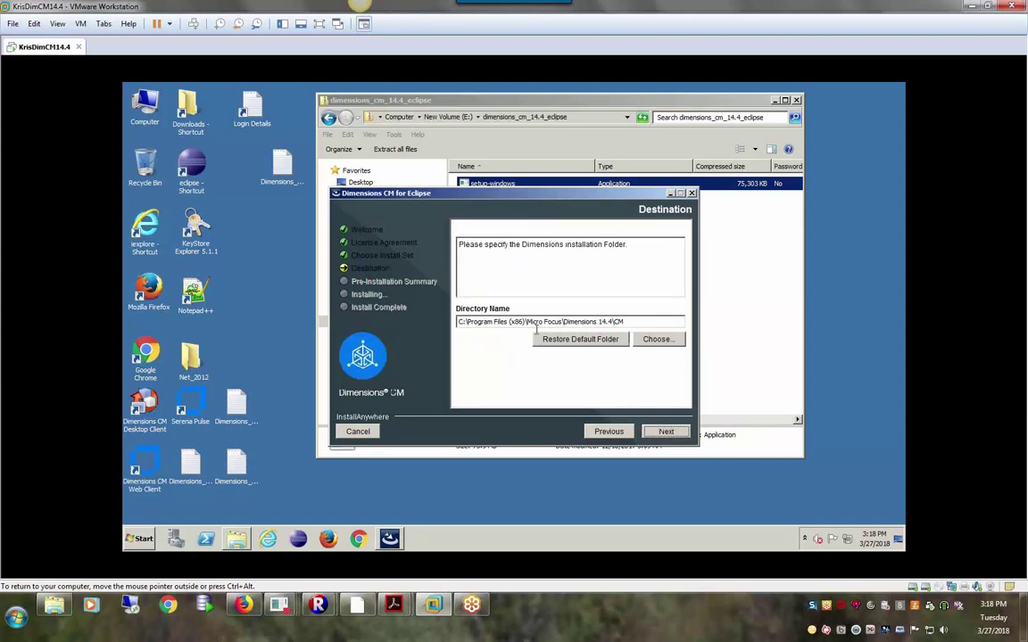
pyautogui.click(667, 433)
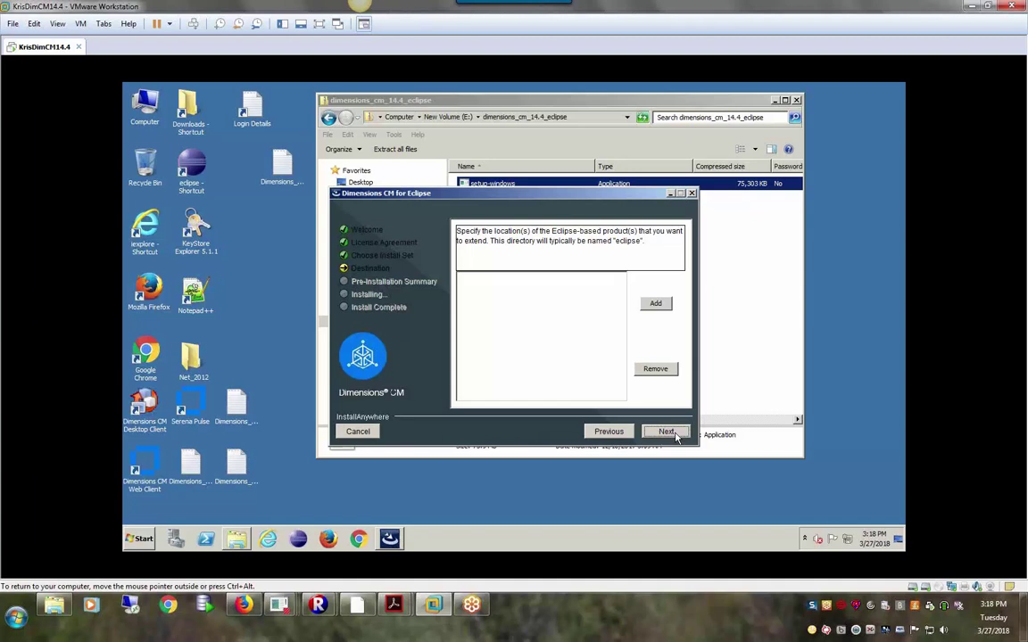
# - Add E:\IDES\Eclipse_3.6\eclipse as the Eclipse product to extend, and cancel the installer at the pre-installation summary
pyautogui.click(655, 303)
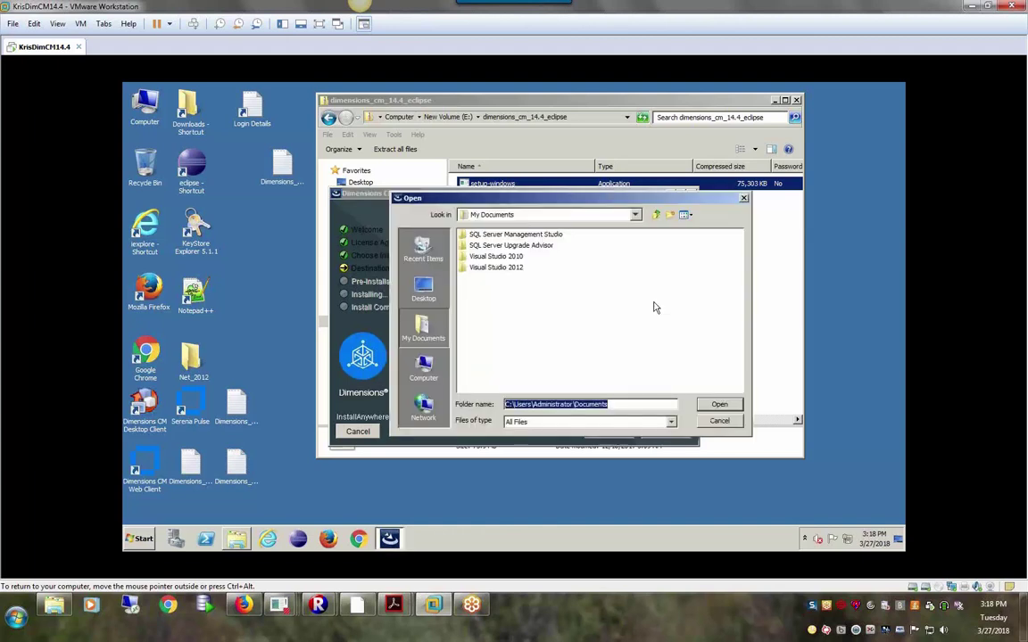
pyautogui.click(548, 214)
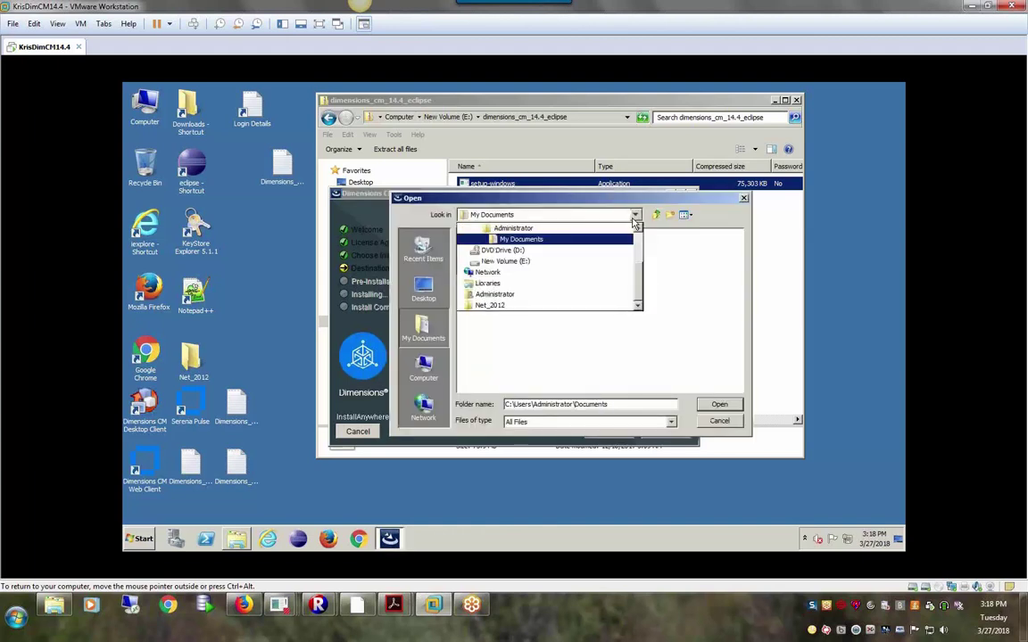
pyautogui.click(525, 263)
pyautogui.click(478, 280)
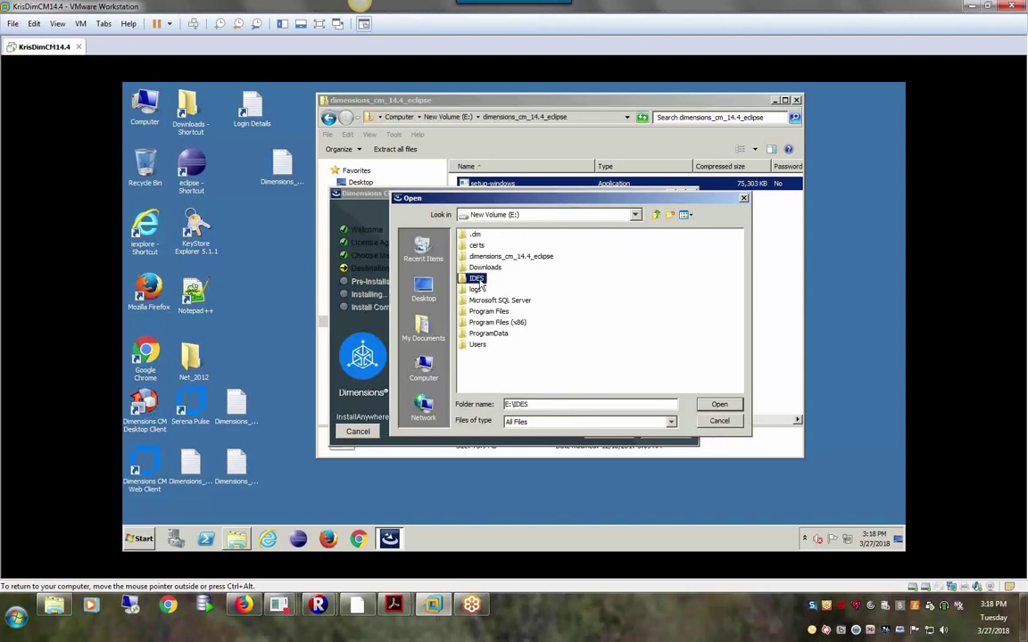
pyautogui.doubleClick(477, 279)
pyautogui.doubleClick(487, 236)
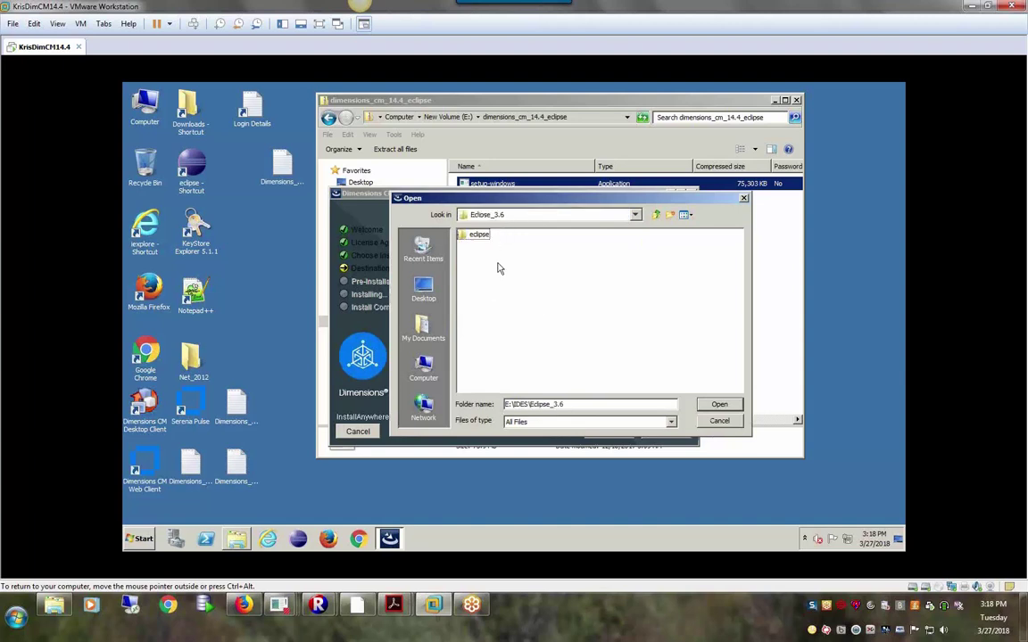
pyautogui.doubleClick(479, 234)
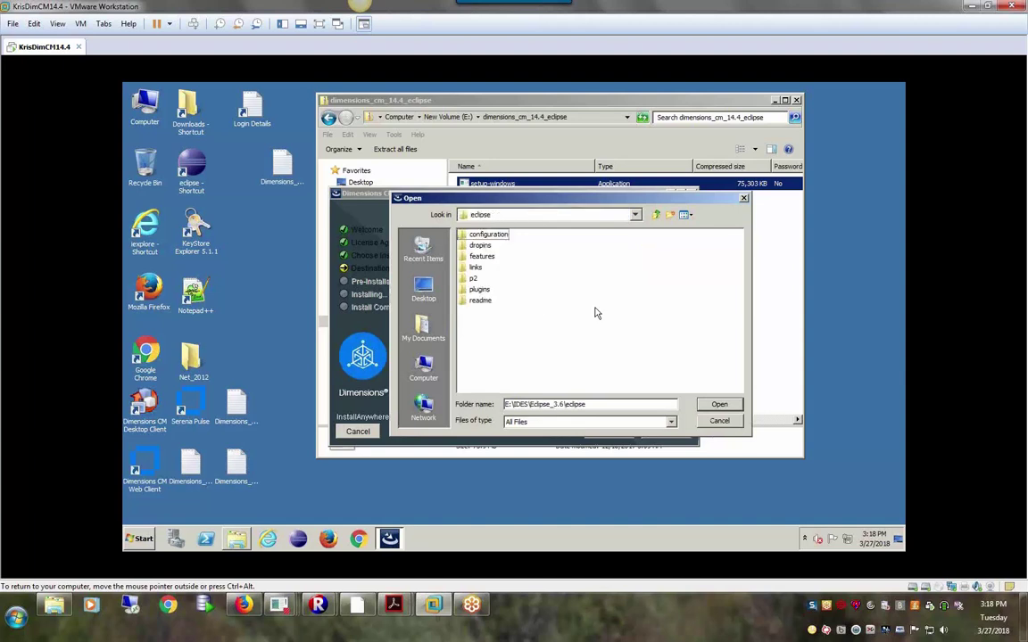
pyautogui.click(718, 407)
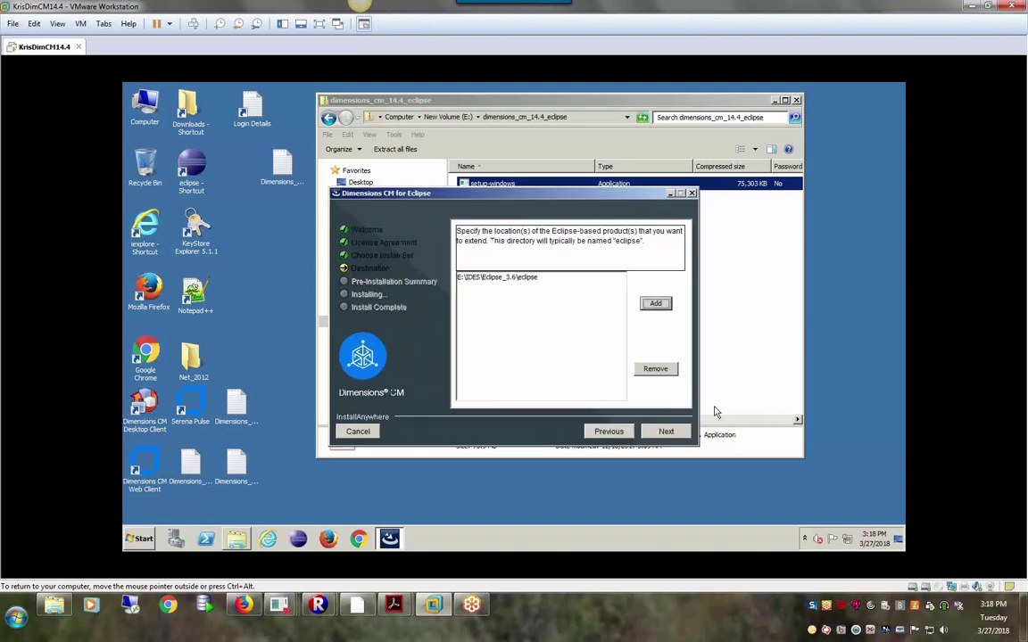
pyautogui.click(660, 434)
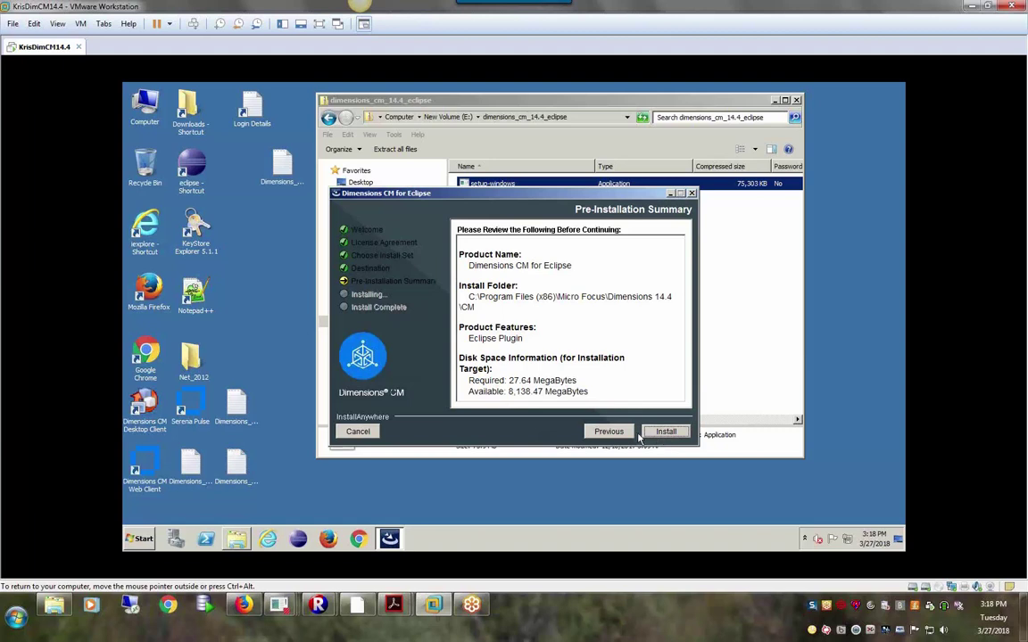
pyautogui.click(357, 431)
pyautogui.click(552, 330)
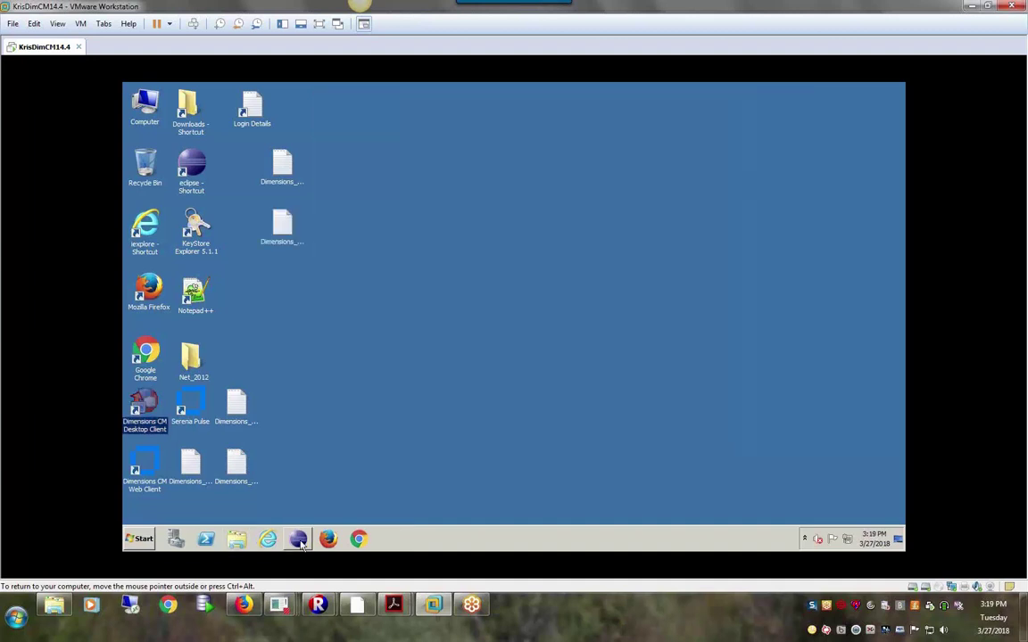
# - Start Eclipse with the workspace E:\Users\Administrator\workspace
pyautogui.click(297, 540)
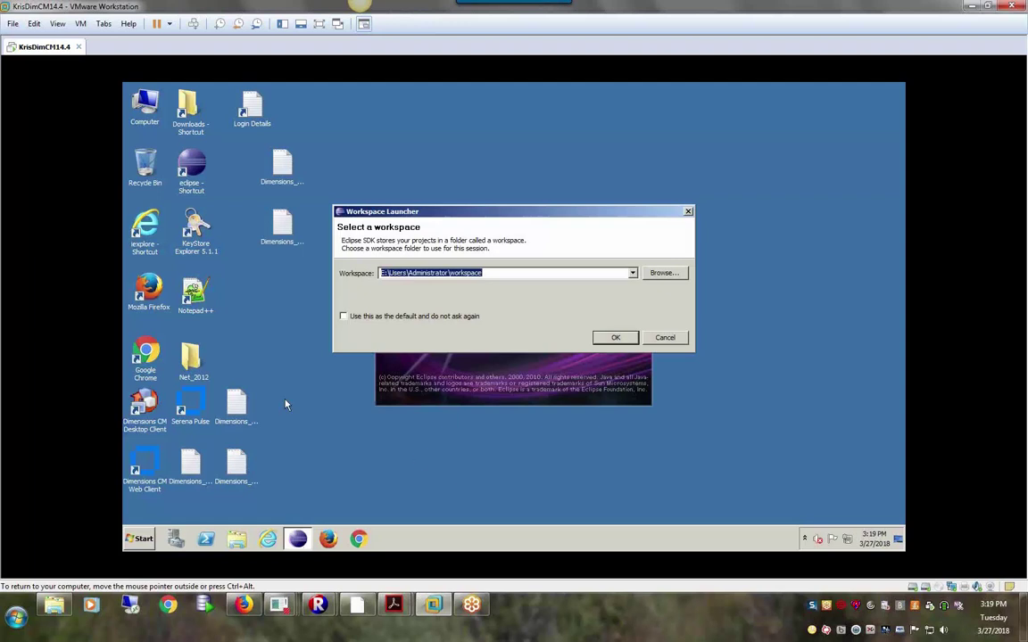
pyautogui.click(618, 338)
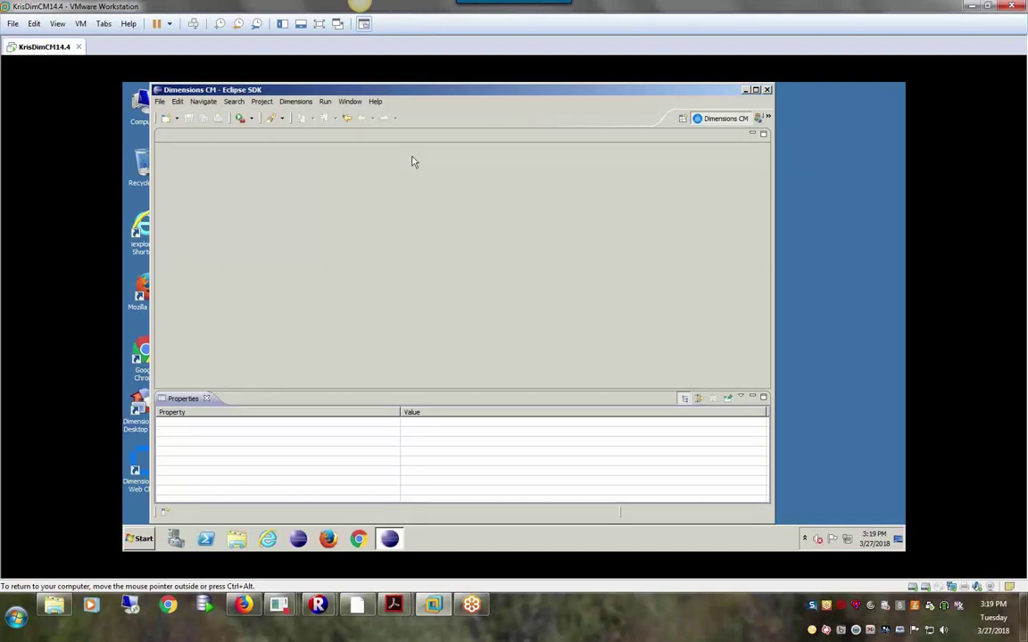
# - Review the general Dimensions page under the Team preferences and close the preferences
pyautogui.click(349, 102)
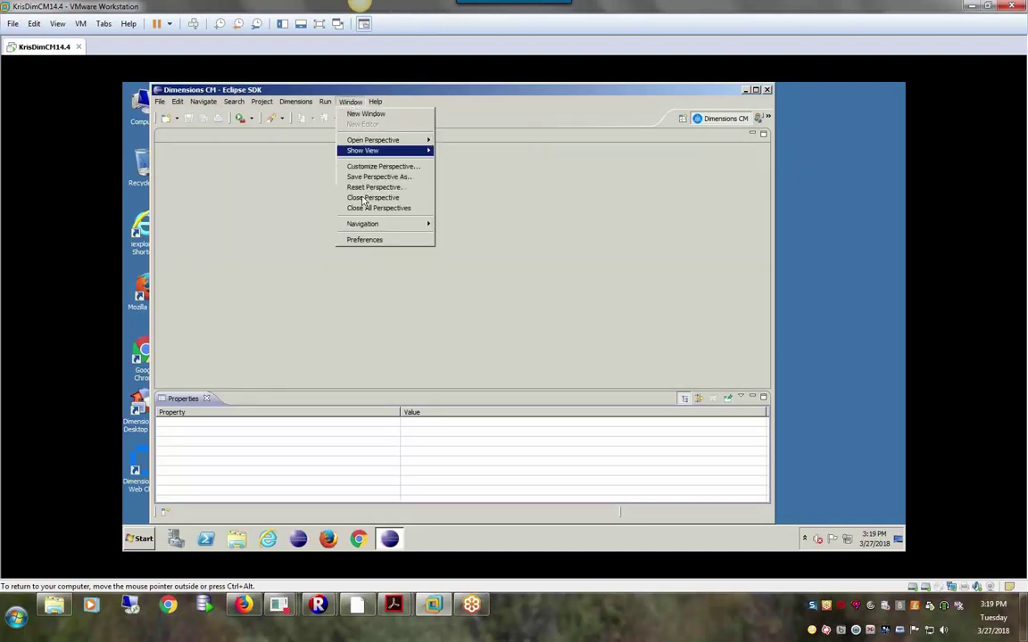
pyautogui.click(371, 241)
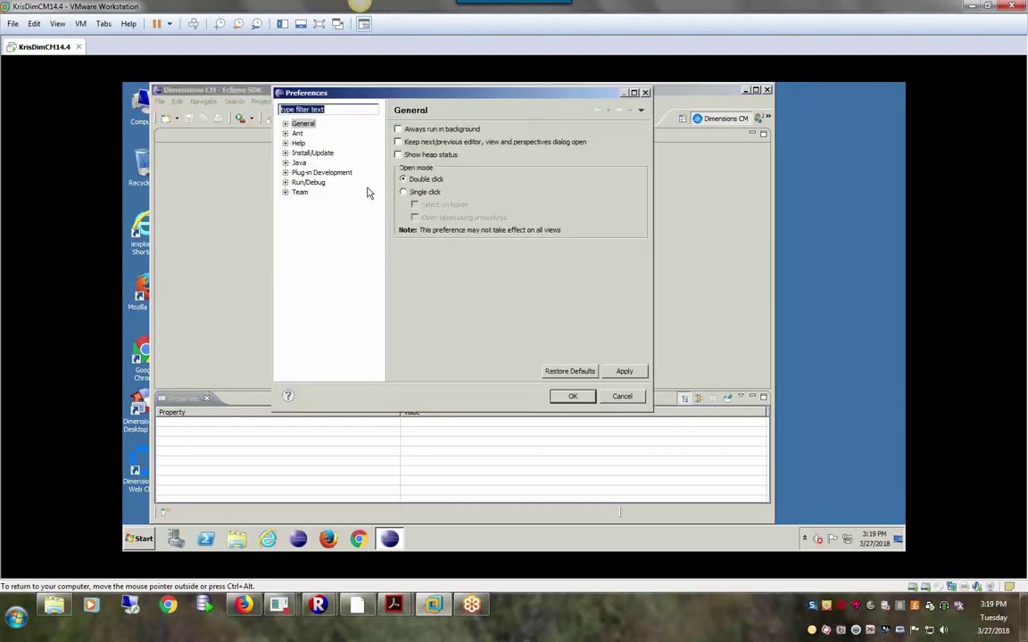
pyautogui.click(285, 192)
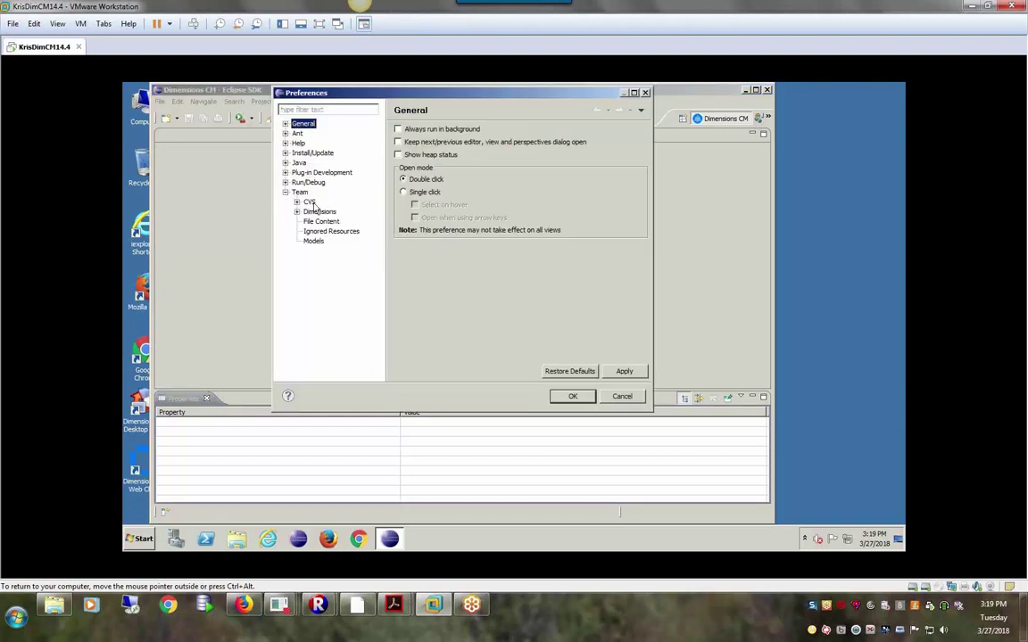
pyautogui.click(312, 212)
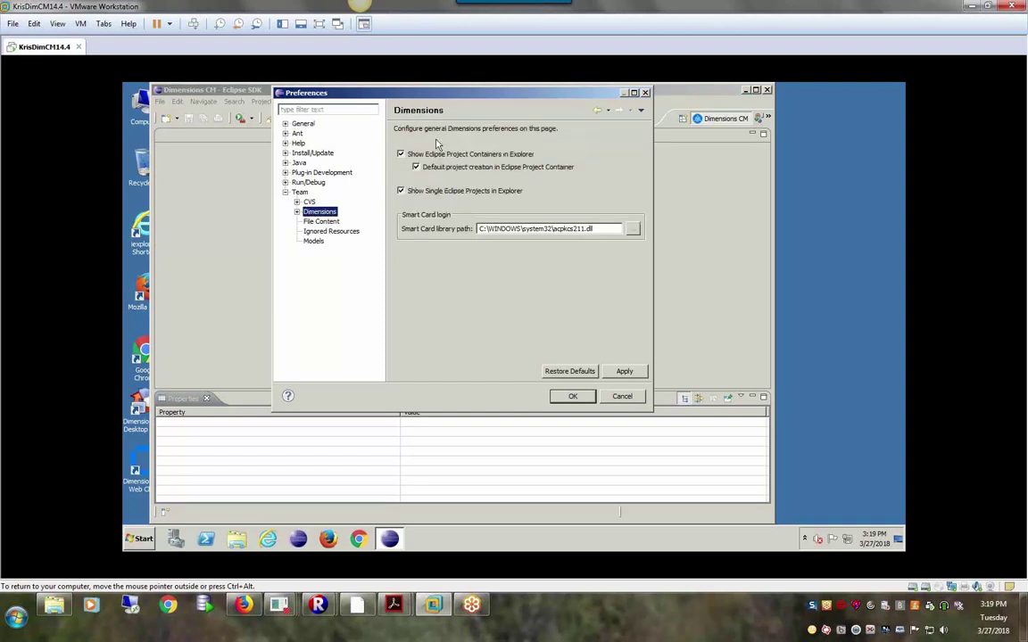
pyautogui.click(564, 397)
# - Open the Dimensions CM perspective in Eclipse
pyautogui.click(350, 102)
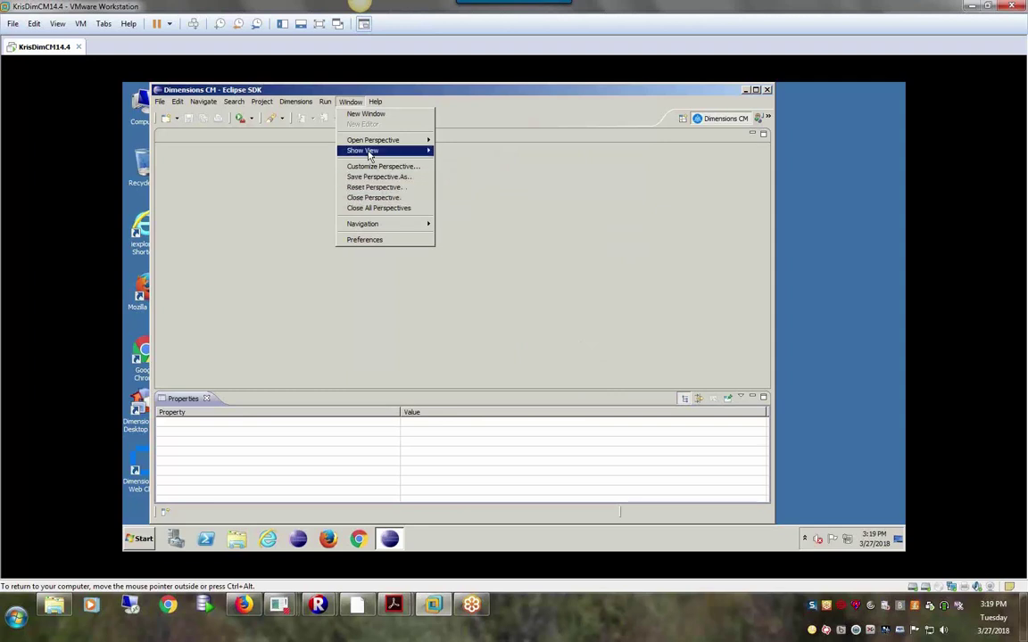
pyautogui.moveTo(392, 140)
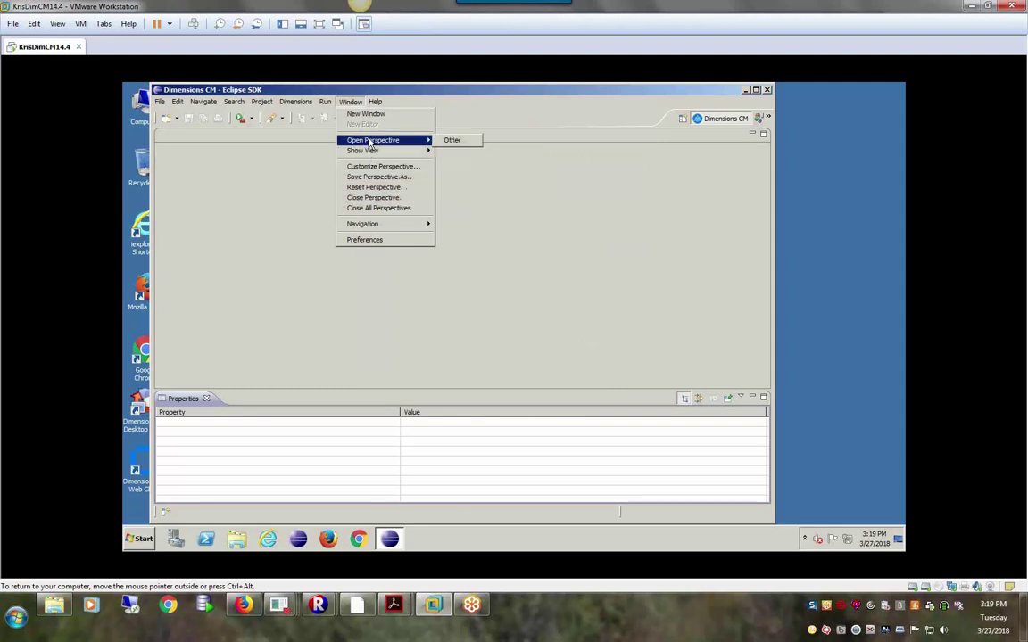
pyautogui.click(453, 142)
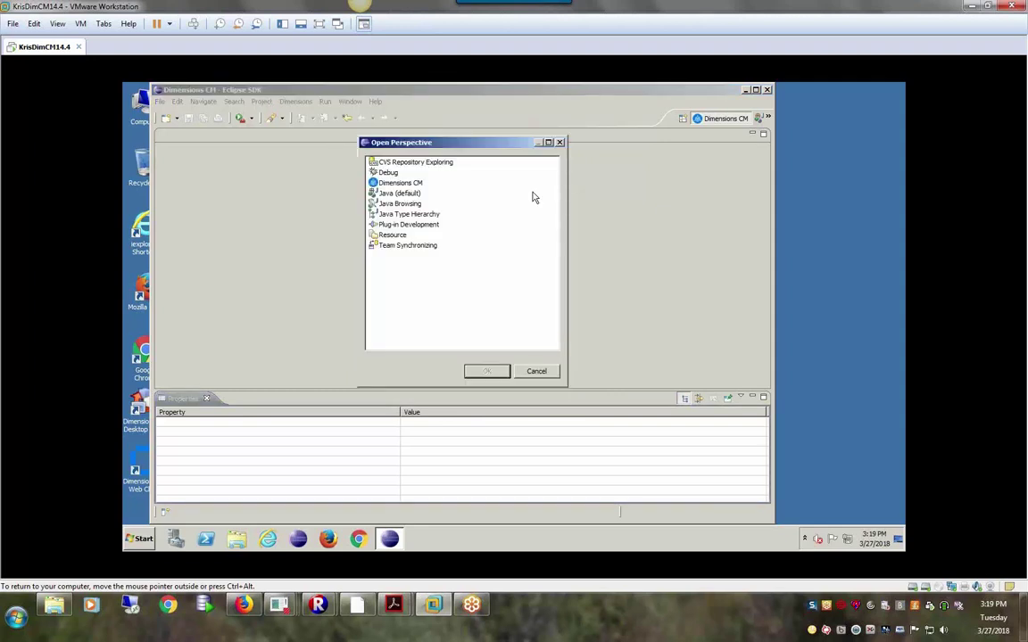
pyautogui.click(400, 183)
pyautogui.click(486, 371)
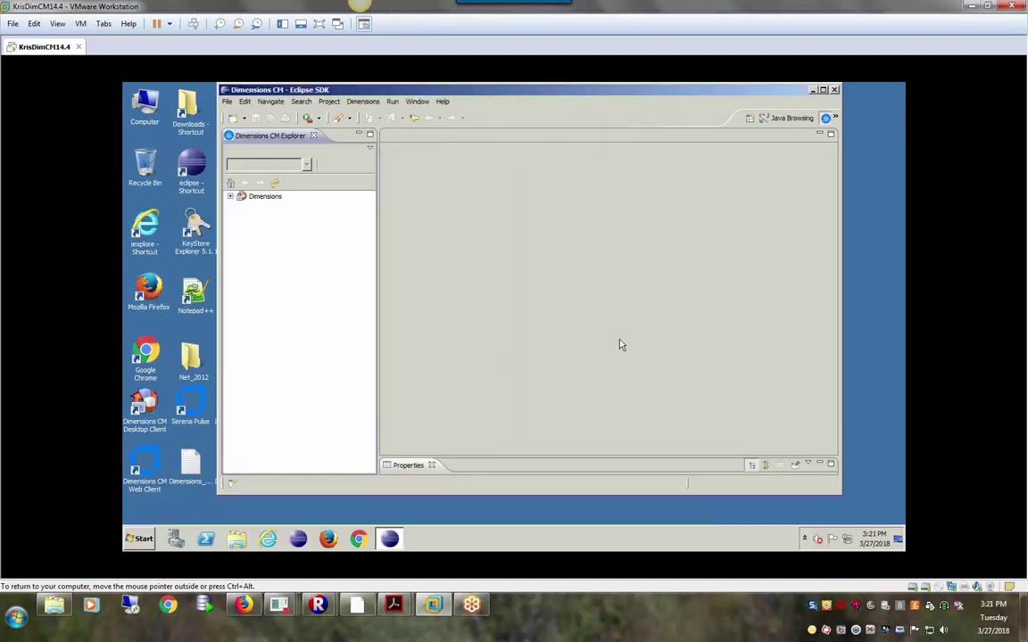
# - Dismiss the Dimensions session prompt and start a new connection from the Dimensions node in the explorer
pyautogui.click(230, 195)
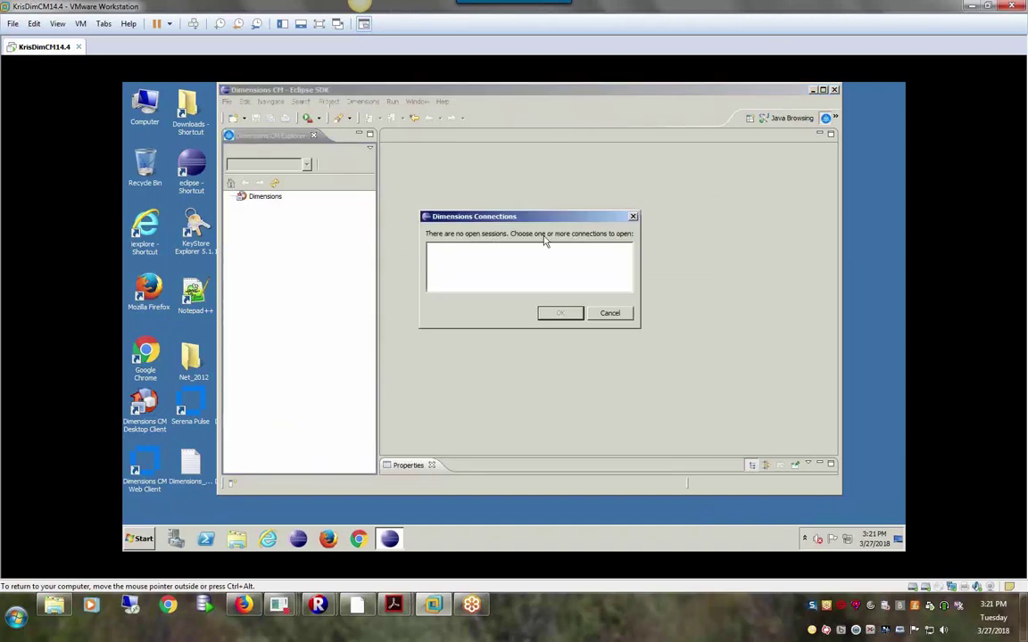
pyautogui.click(621, 317)
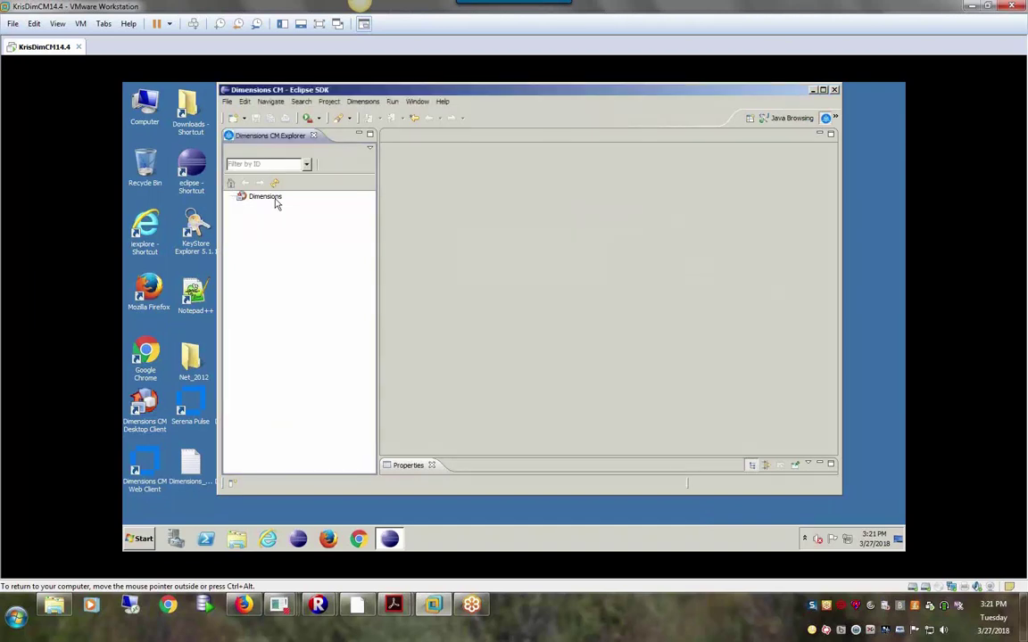
pyautogui.rightClick(274, 200)
pyautogui.moveTo(303, 220)
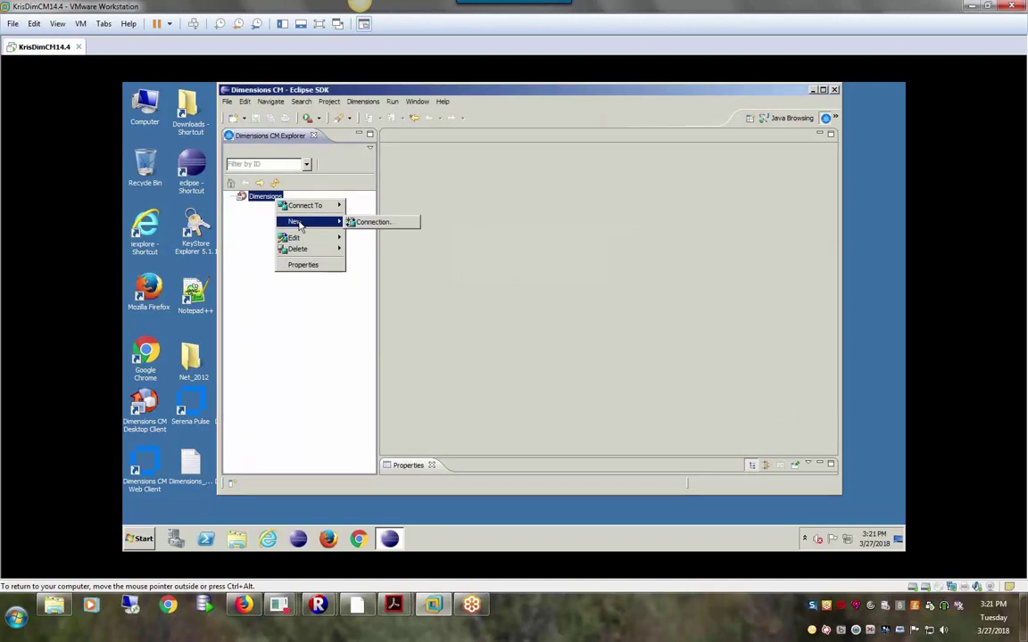
pyautogui.click(358, 220)
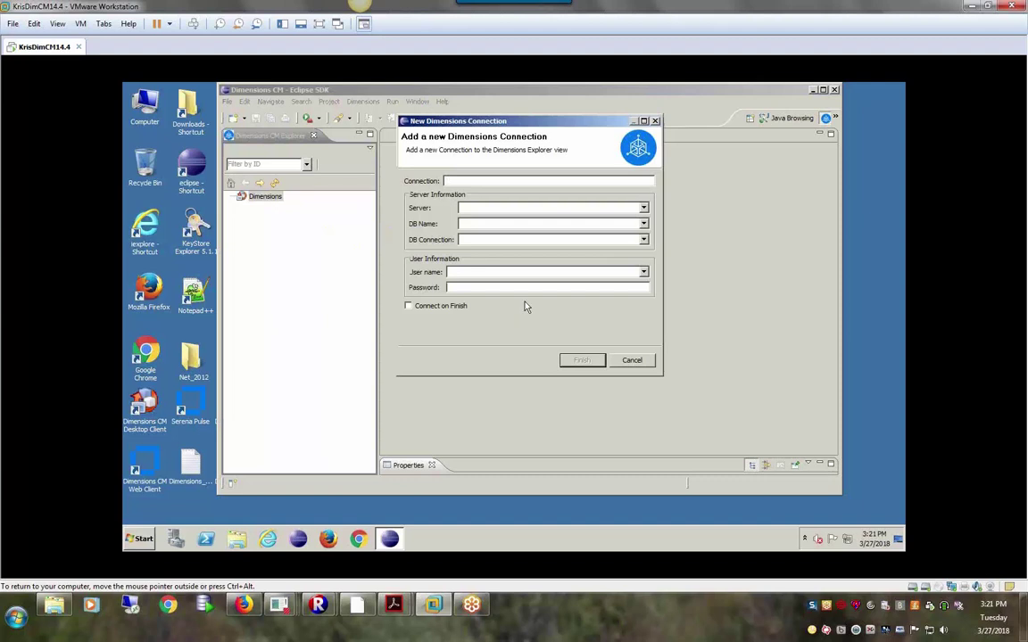
# - Open the Dimensions CM Desktop Client login beside the connection form and copy its server, KRISCM144, into the new connection's server field
pyautogui.doubleClick(145, 415)
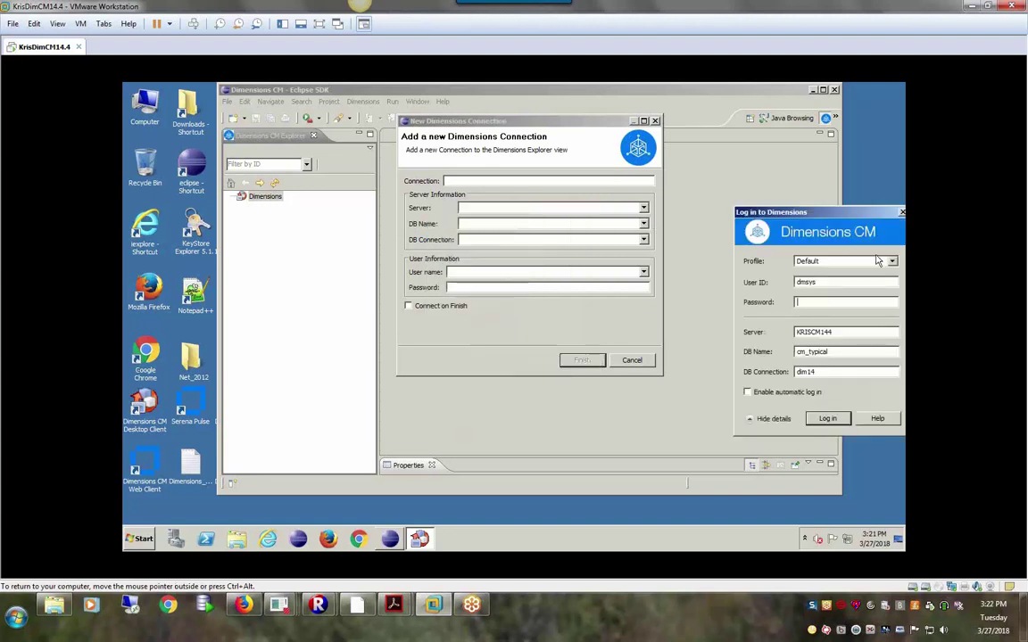
pyautogui.moveTo(812, 223); pyautogui.dragTo(805, 126)
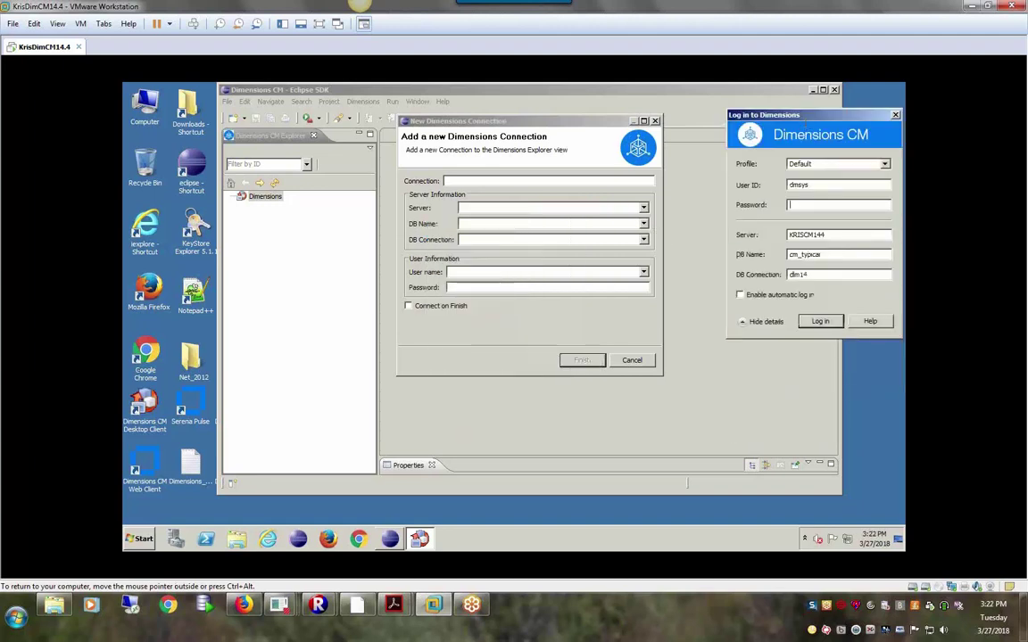
pyautogui.doubleClick(799, 235)
pyautogui.rightClick(786, 235)
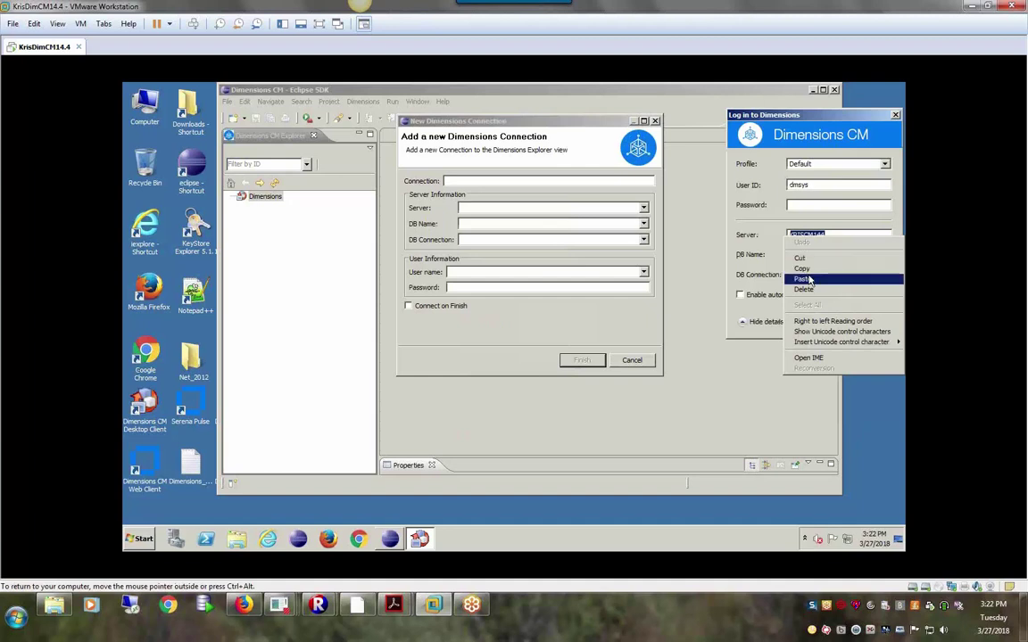
pyautogui.click(801, 269)
pyautogui.click(470, 206)
pyautogui.rightClick(471, 206)
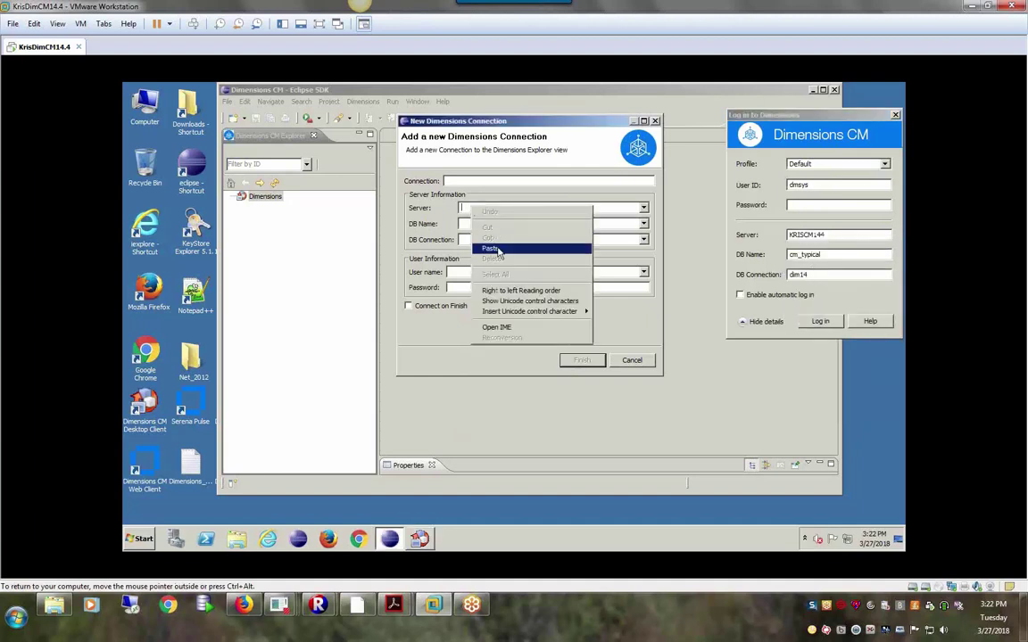
pyautogui.click(482, 251)
# - Set the new connection's DB name to cm_typical and its DB connection to dim14, matching the Desktop Client login details
pyautogui.rightClick(468, 224)
pyautogui.click(482, 268)
pyautogui.doubleClick(798, 275)
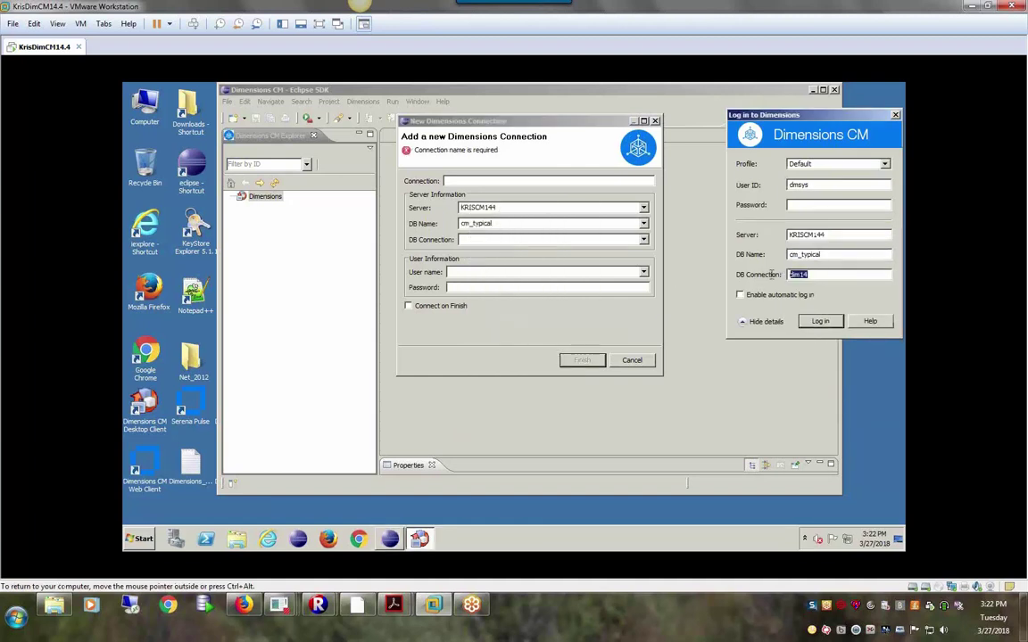
pyautogui.rightClick(789, 275)
pyautogui.click(801, 310)
pyautogui.click(476, 240)
pyautogui.hotkey('ctrl', 'v')
# - Enter the user name dmsys and the account password in the new connection's user information
pyautogui.click(466, 272)
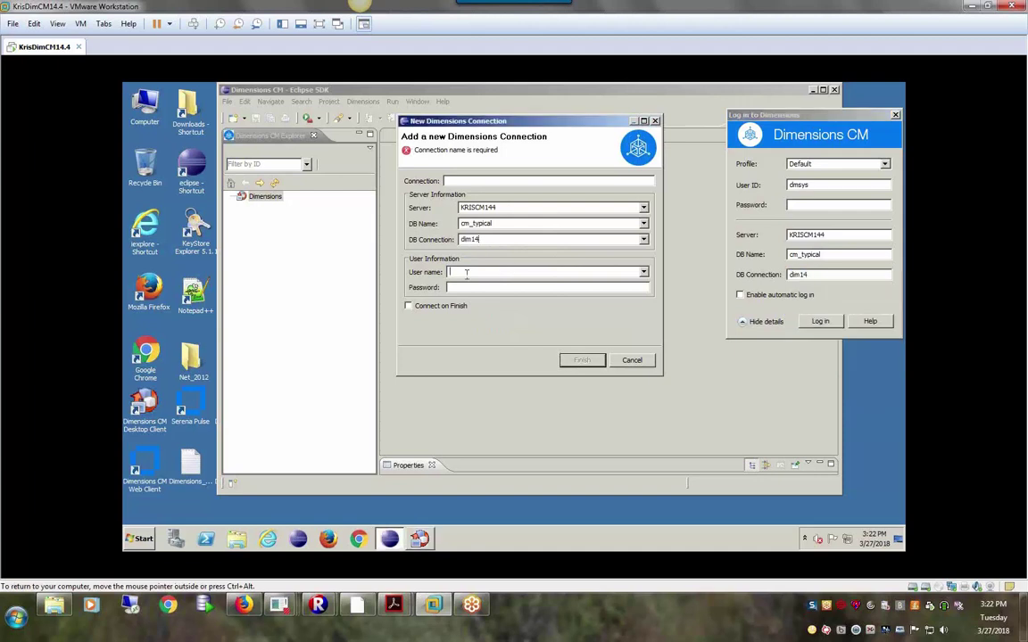
pyautogui.write('dmsys')
pyautogui.click(455, 287)
pyautogui.hotkey('ctrl', 'v')
# - Name the connection krisconnection and finish creating it
pyautogui.click(455, 181)
pyautogui.write('krisconnect')
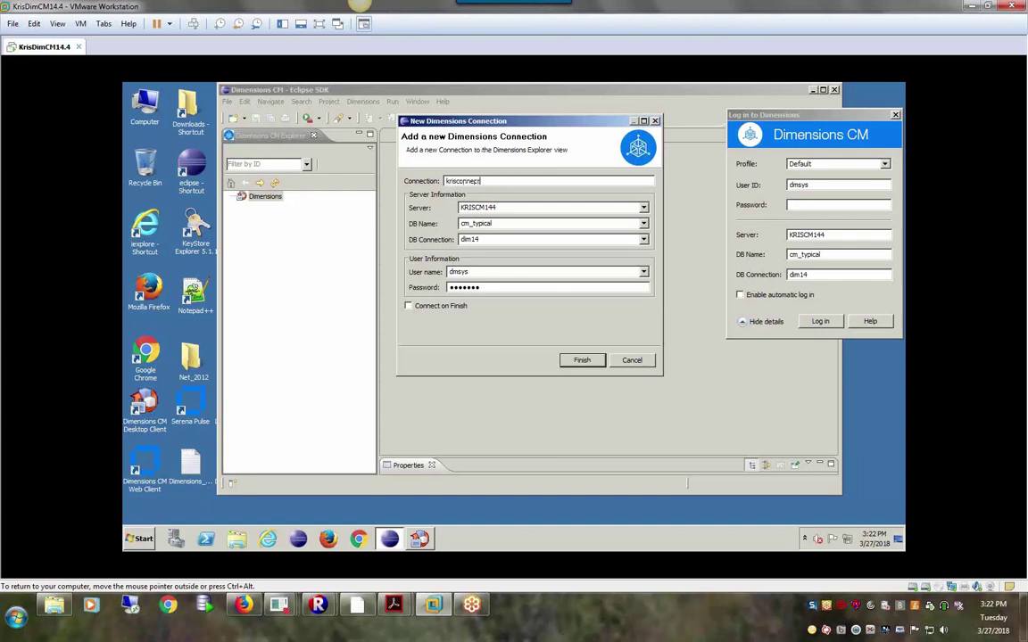
pyautogui.click(581, 359)
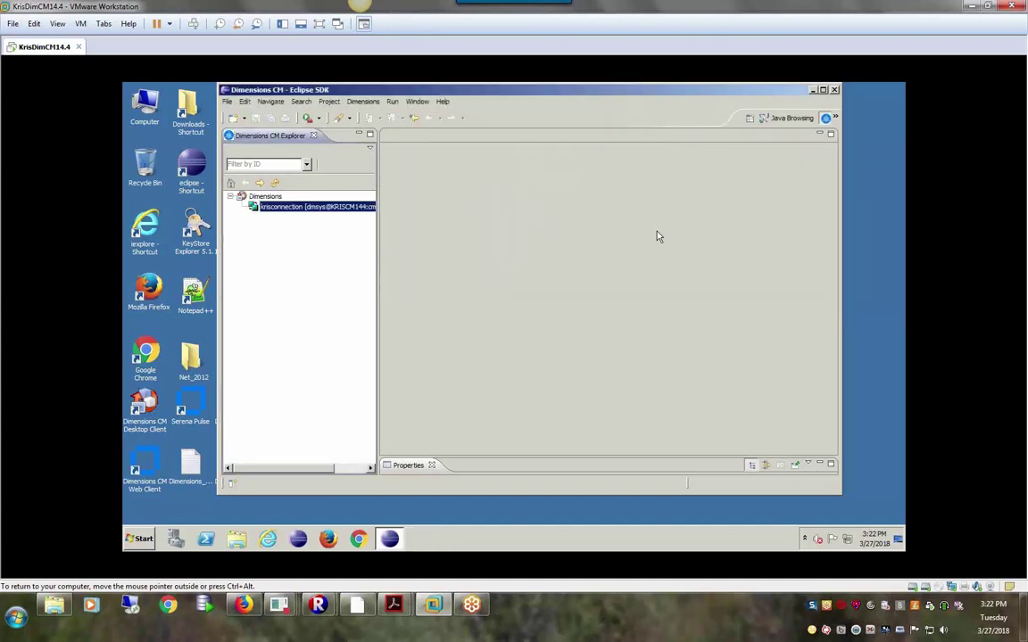
# - View the basic information page of the New Request wizard for krisconnection and cancel it without creating a request
pyautogui.rightClick(332, 209)
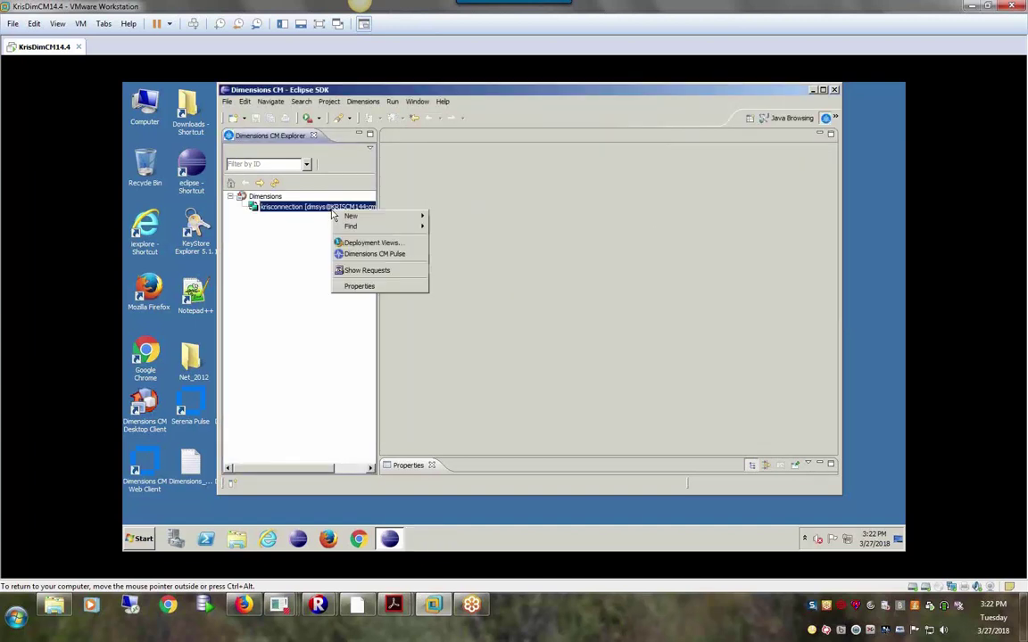
pyautogui.moveTo(363, 219)
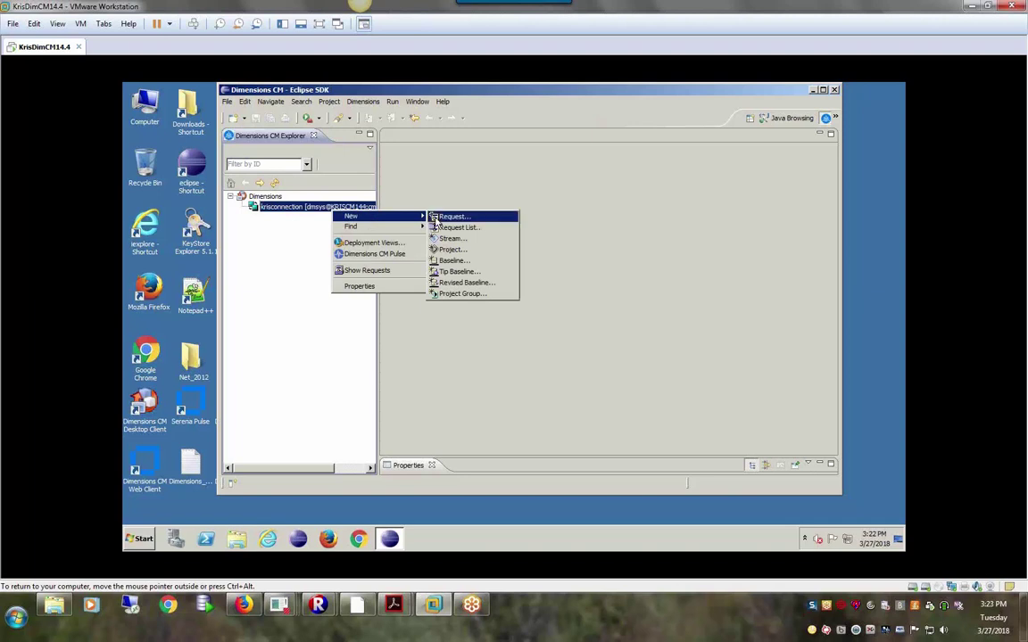
pyautogui.click(437, 217)
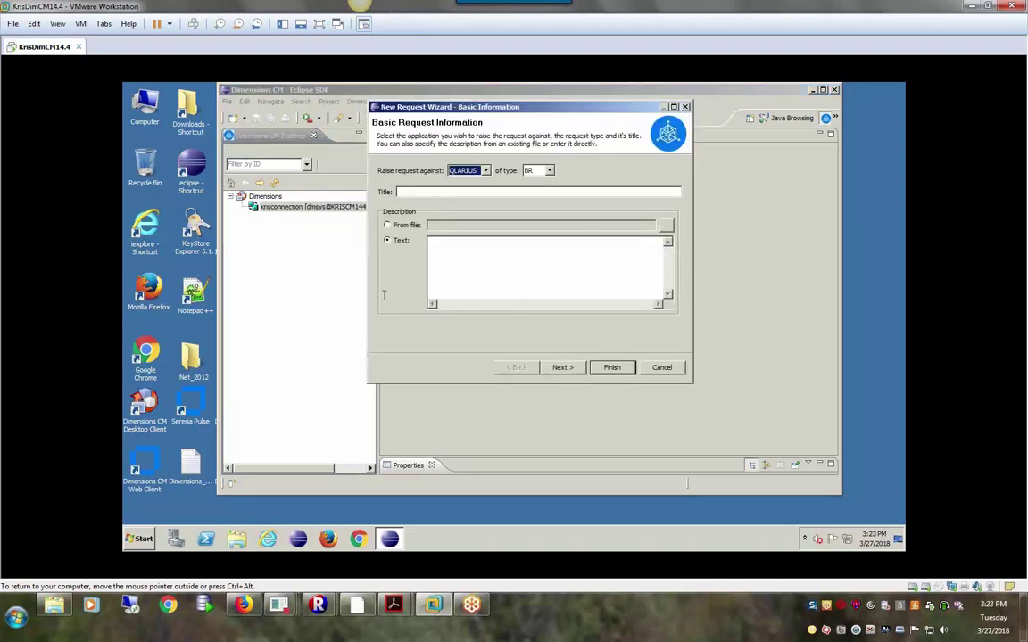
pyautogui.click(661, 368)
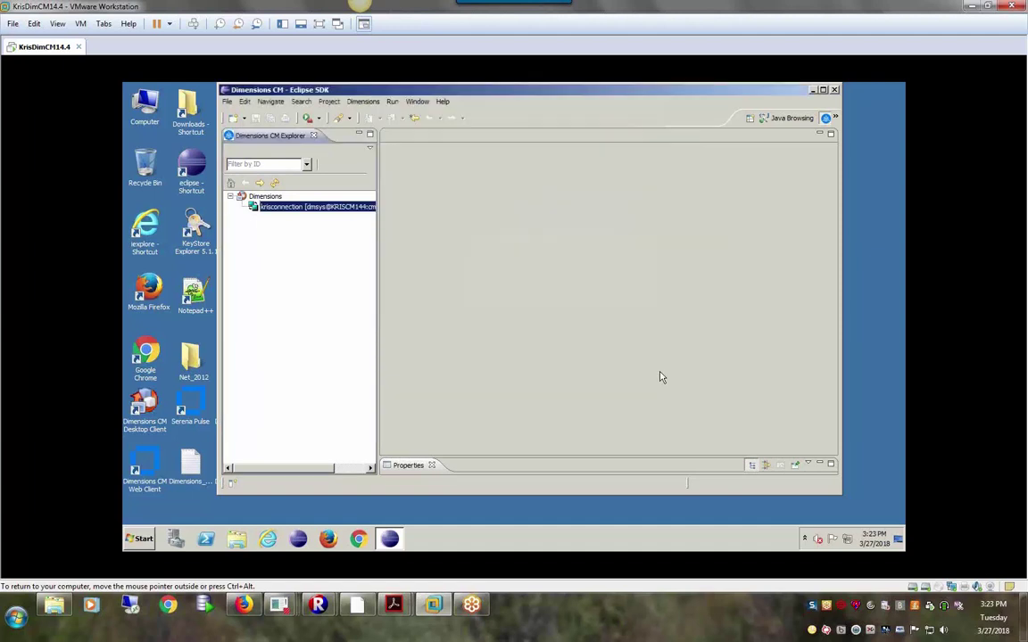
# - Open Dimensions CM Pulse for the krisconnection connection
pyautogui.click(266, 196)
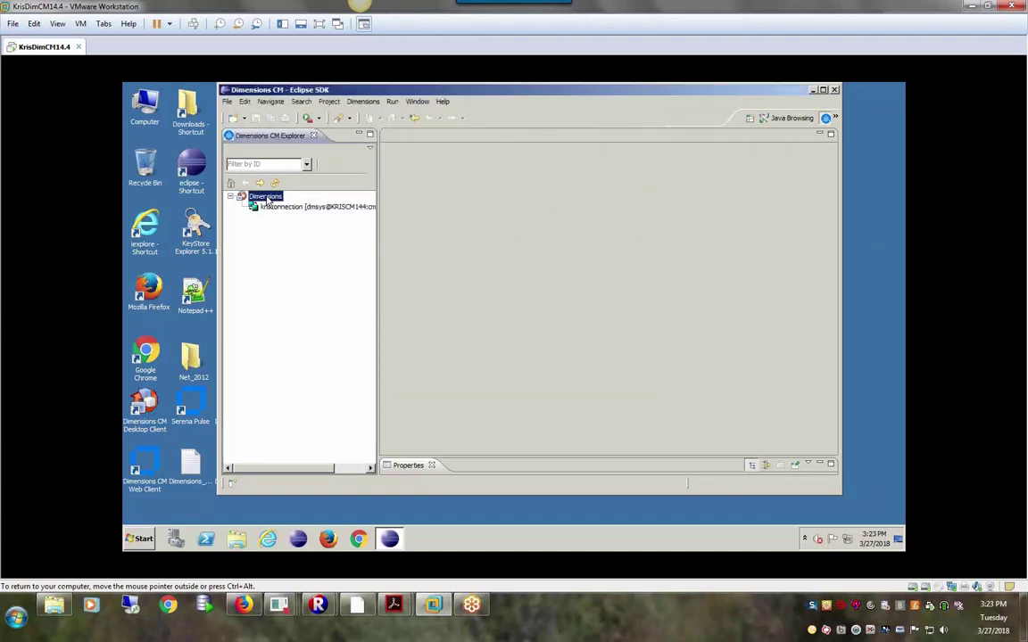
pyautogui.rightClick(267, 198)
pyautogui.rightClick(300, 206)
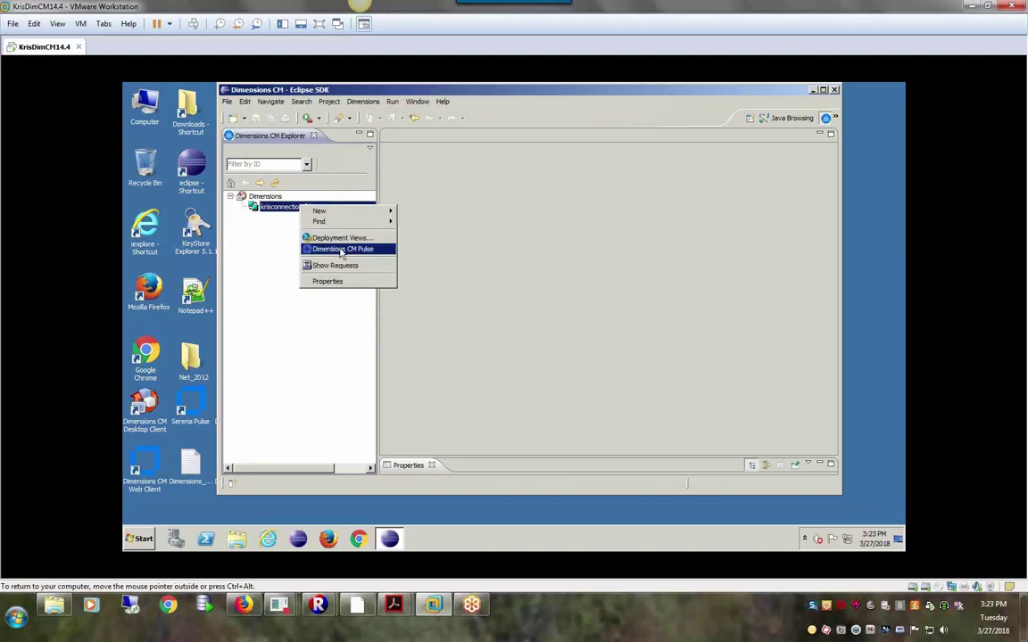
pyautogui.click(340, 250)
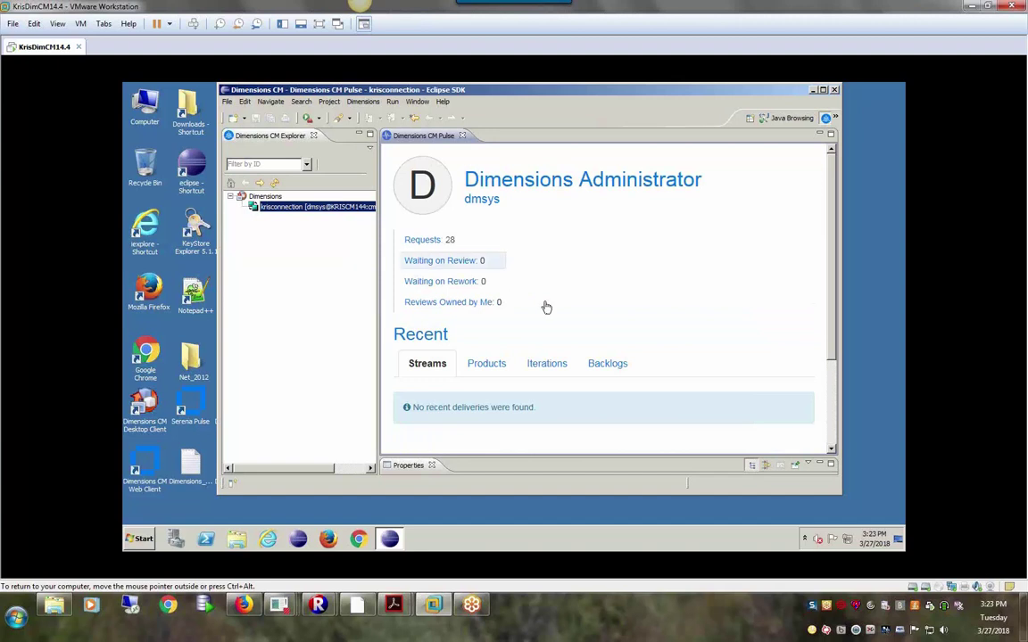
# - Open the administrator's requests from the Pulse home page and look through the inbox list
pyautogui.click(437, 239)
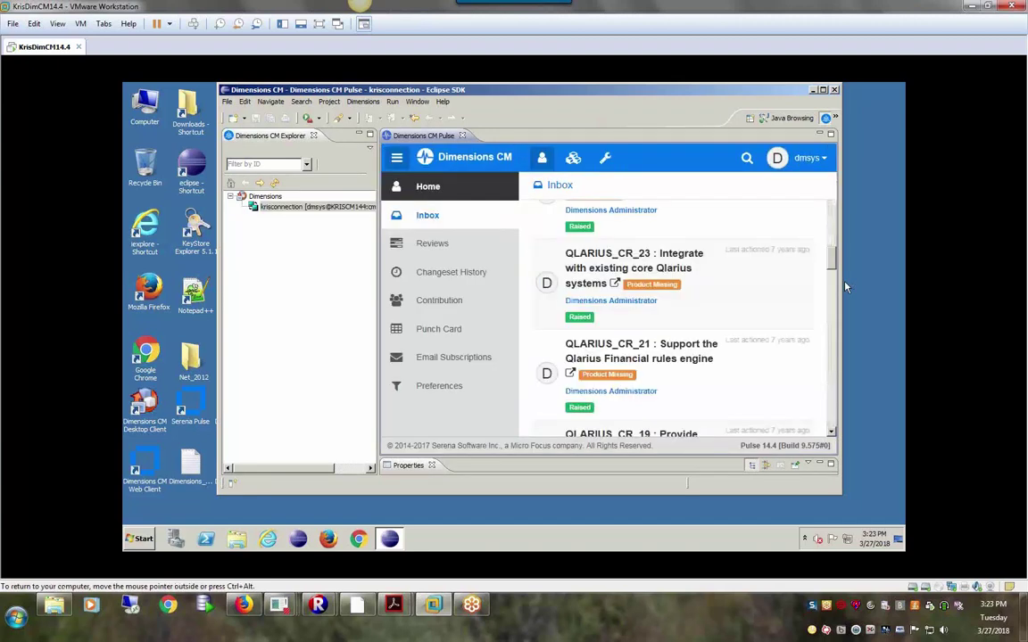
pyautogui.scroll(-10, 844, 291)
pyautogui.scroll(-10, 837, 360)
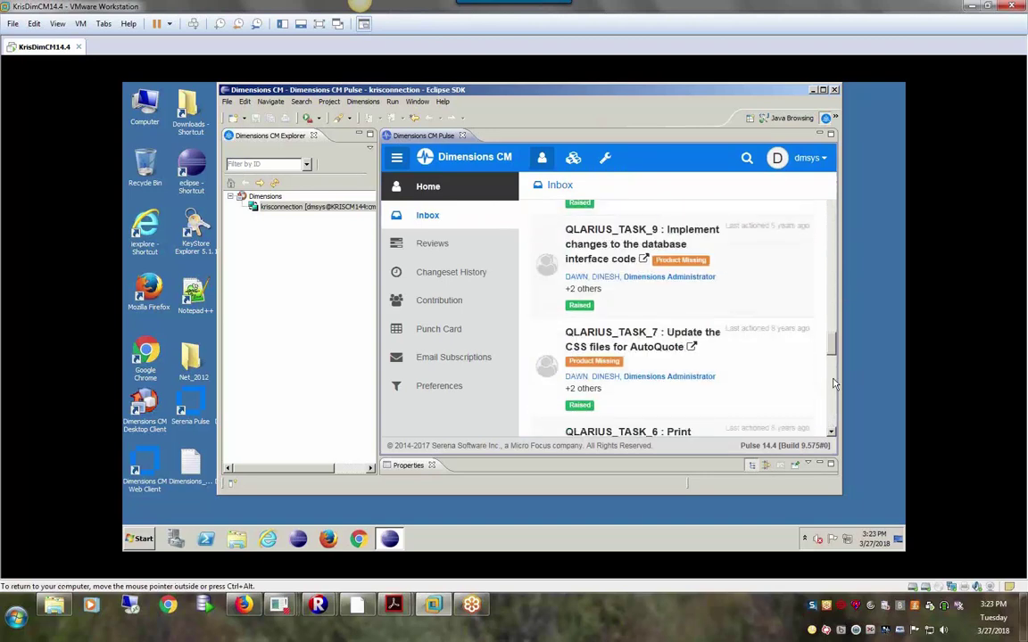
pyautogui.scroll(20, 852, 272)
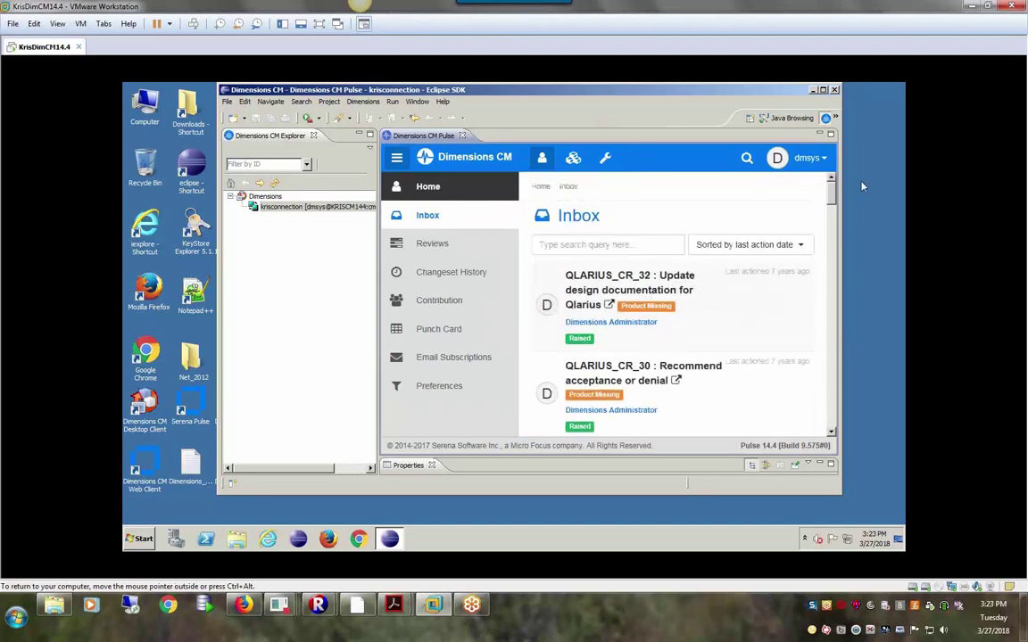